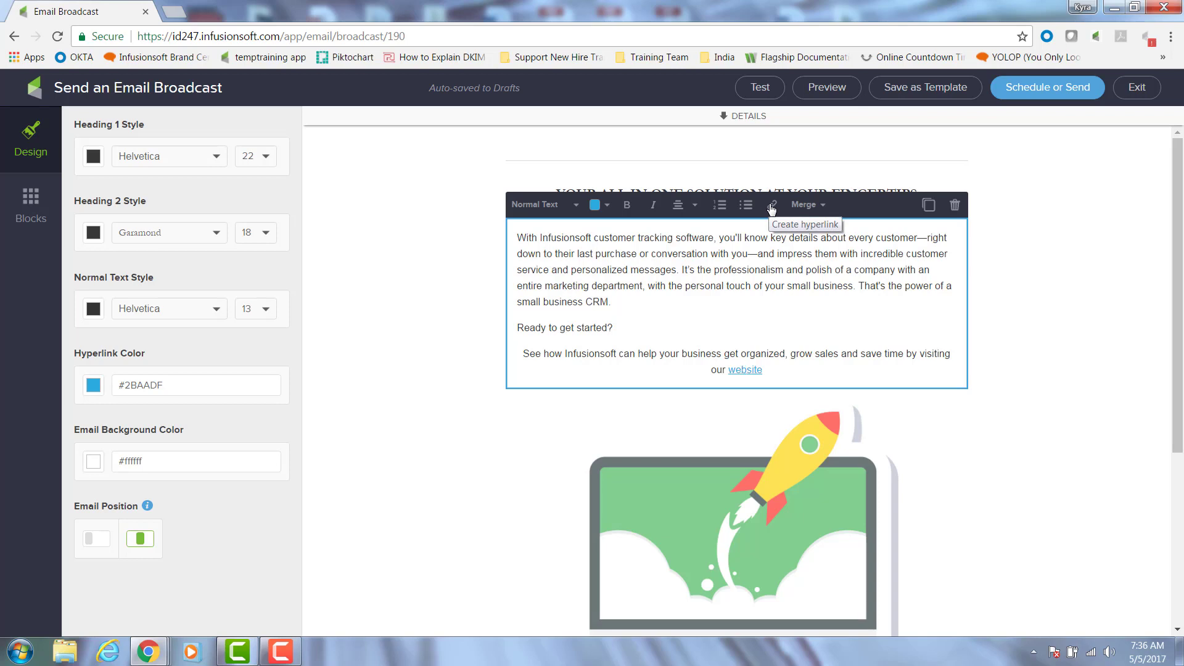
# Remove the hyperlink from the word "website" in the email's text block and deselect the block.
pyautogui.click(770, 207)
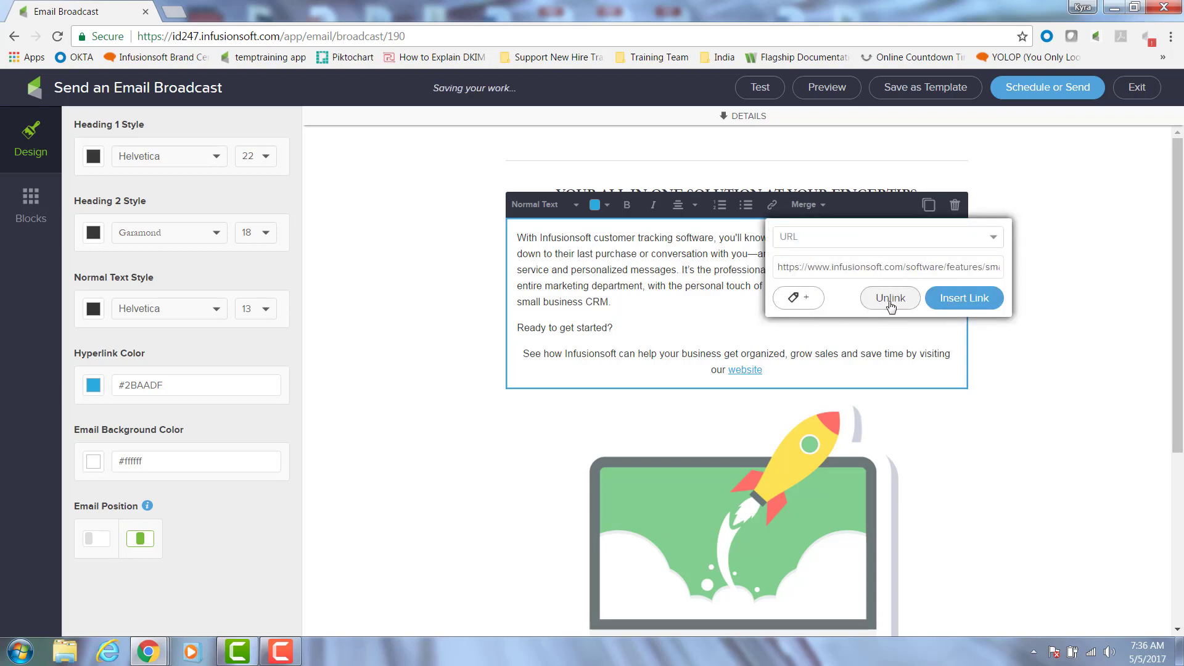
pyautogui.click(890, 301)
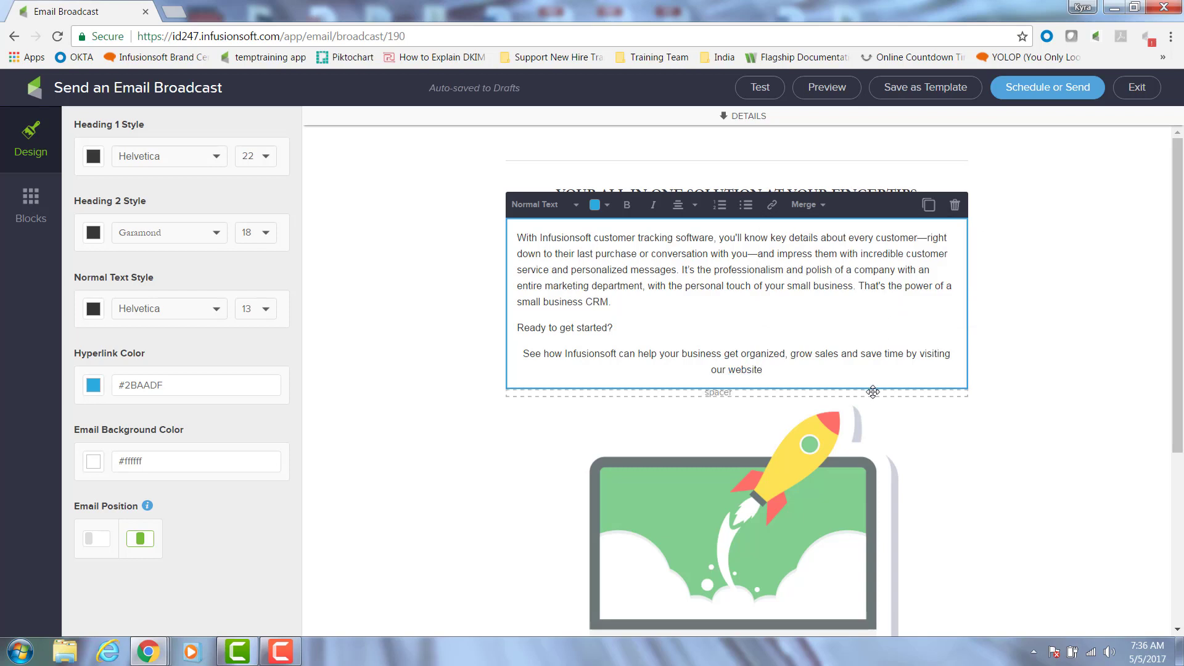
pyautogui.click(1046, 250)
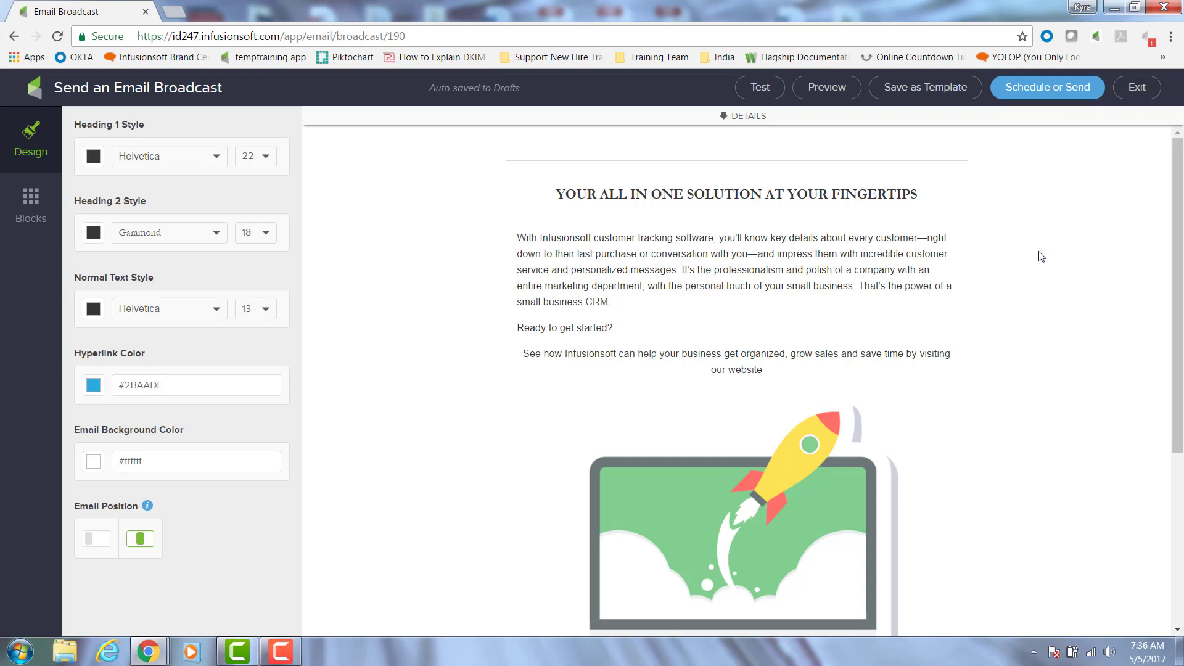
# Open the email's test send form and browse the suggested test recipients.
pyautogui.click(749, 91)
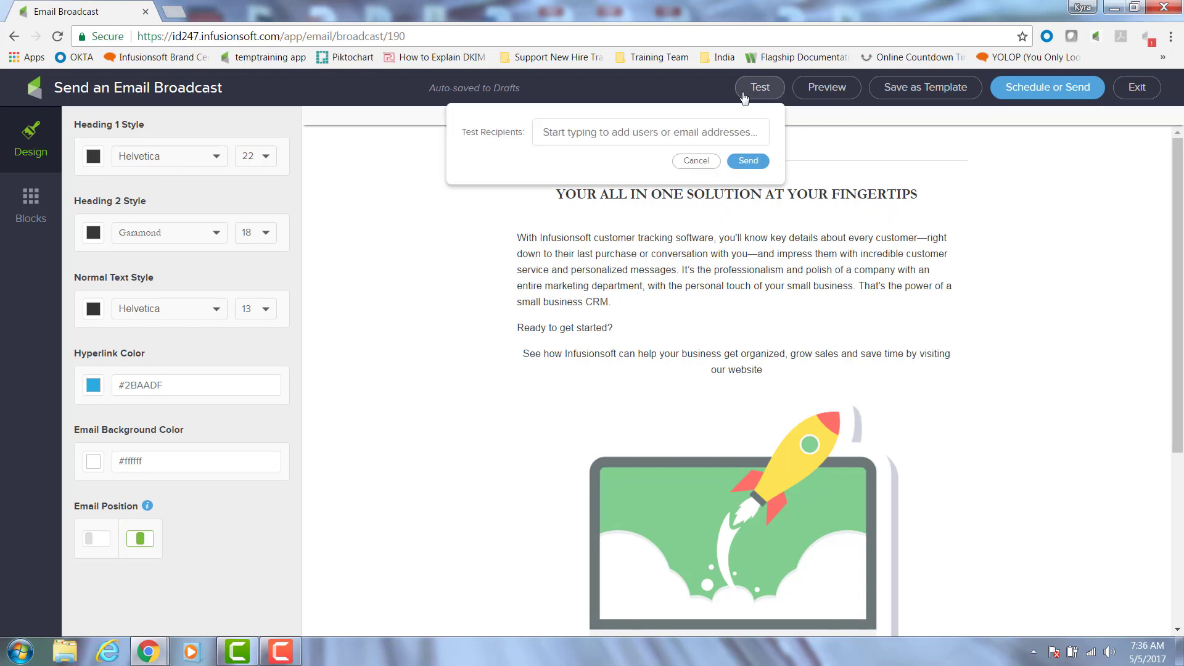
pyautogui.click(601, 134)
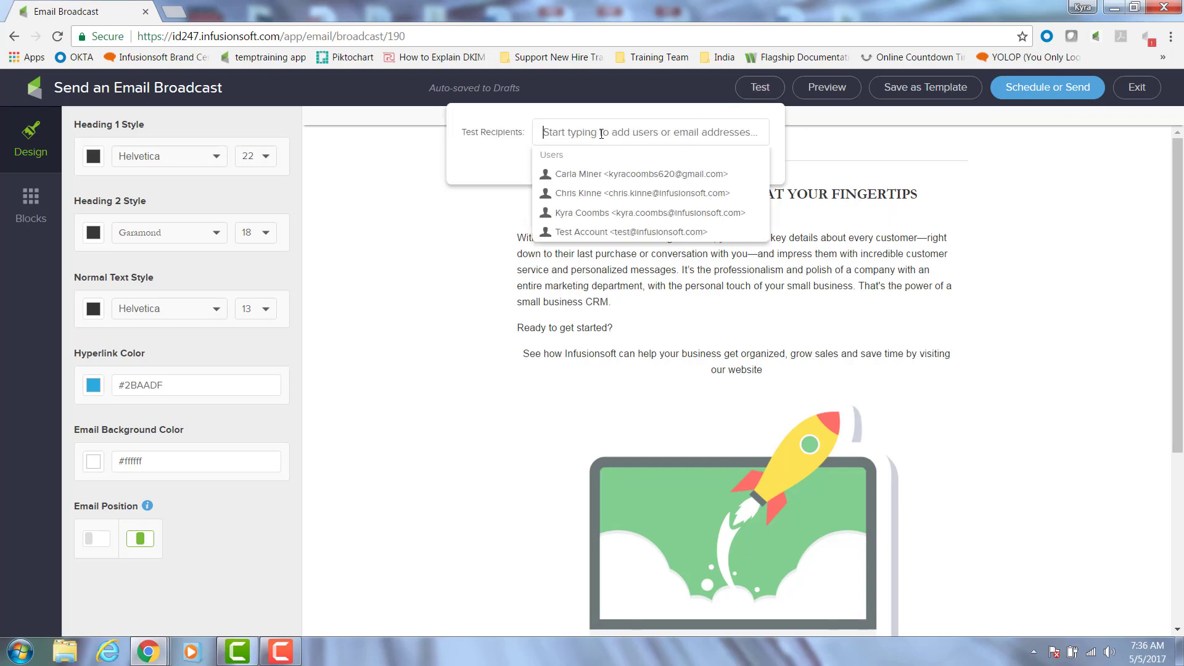
pyautogui.press('Down')
pyautogui.press('Down')
pyautogui.press('Down')
pyautogui.press('Down')
pyautogui.press('Down')
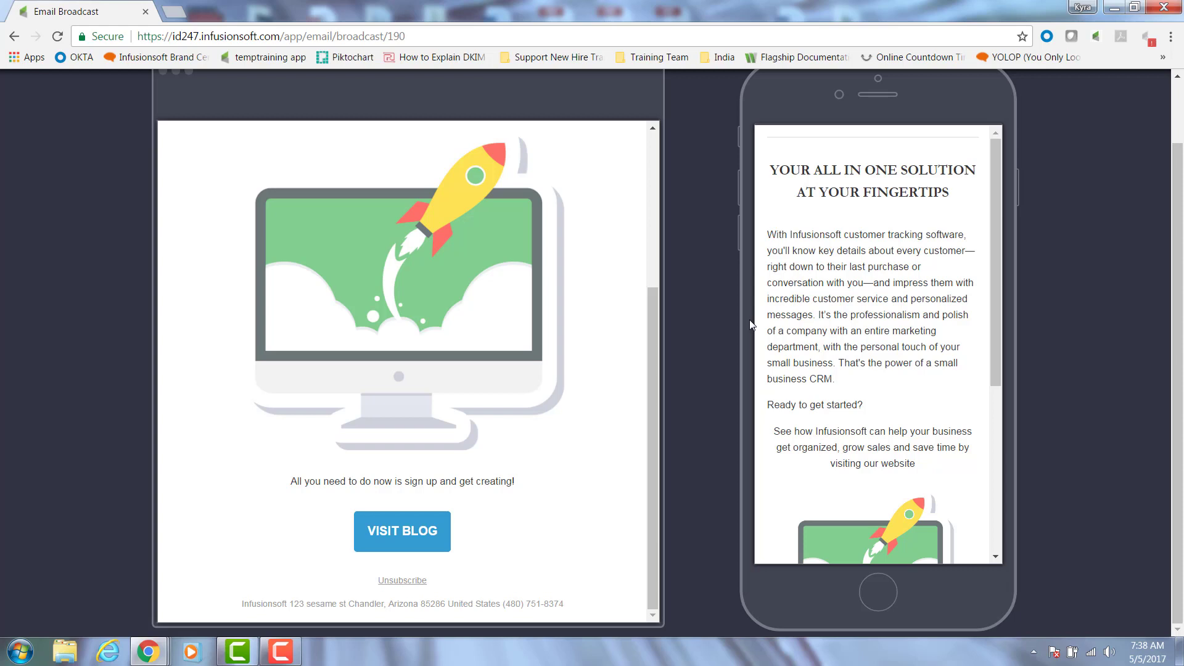
# Leave the email broadcast preview and look through the body of the Evolve Fitness email template.
pyautogui.press('Escape')
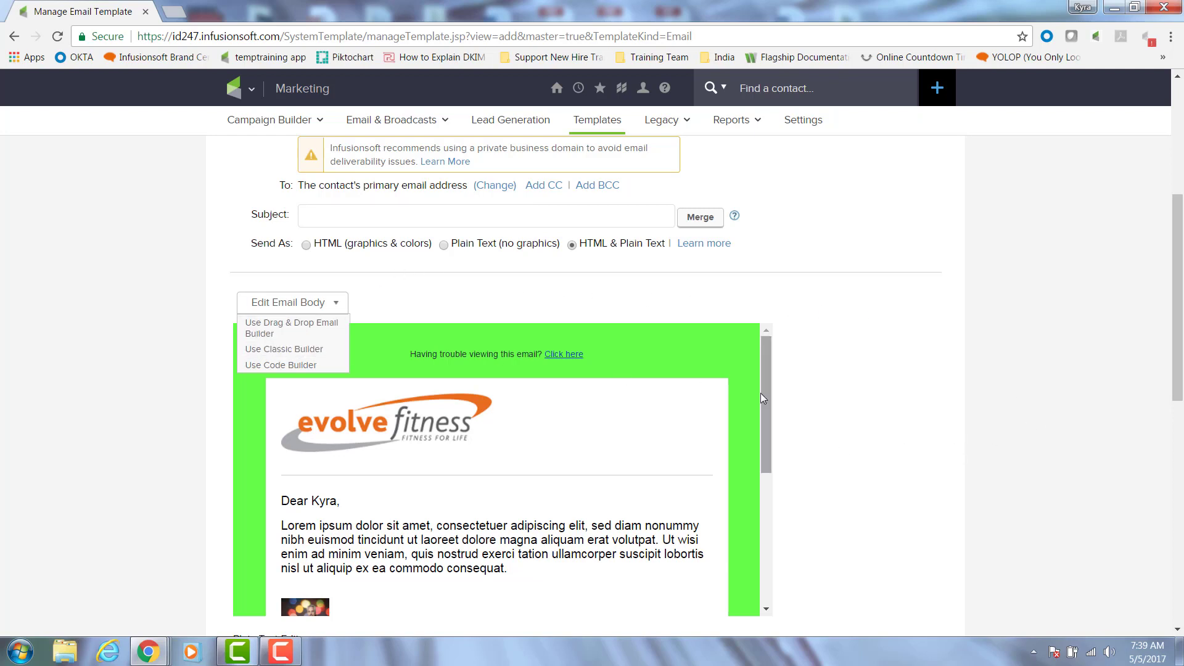
pyautogui.moveTo(762, 390); pyautogui.dragTo(770, 552)
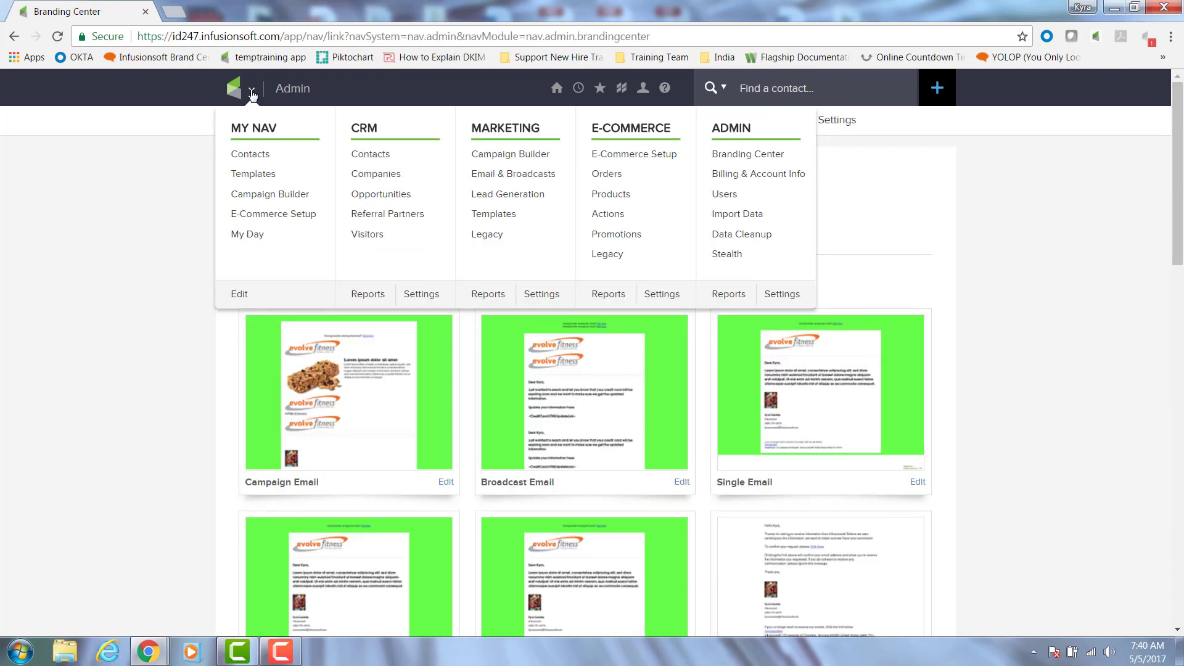
# Open the Infusionsoft Footer options in the Branding Center and review the footer styles for emails and confirmation pages.
pyautogui.click(750, 157)
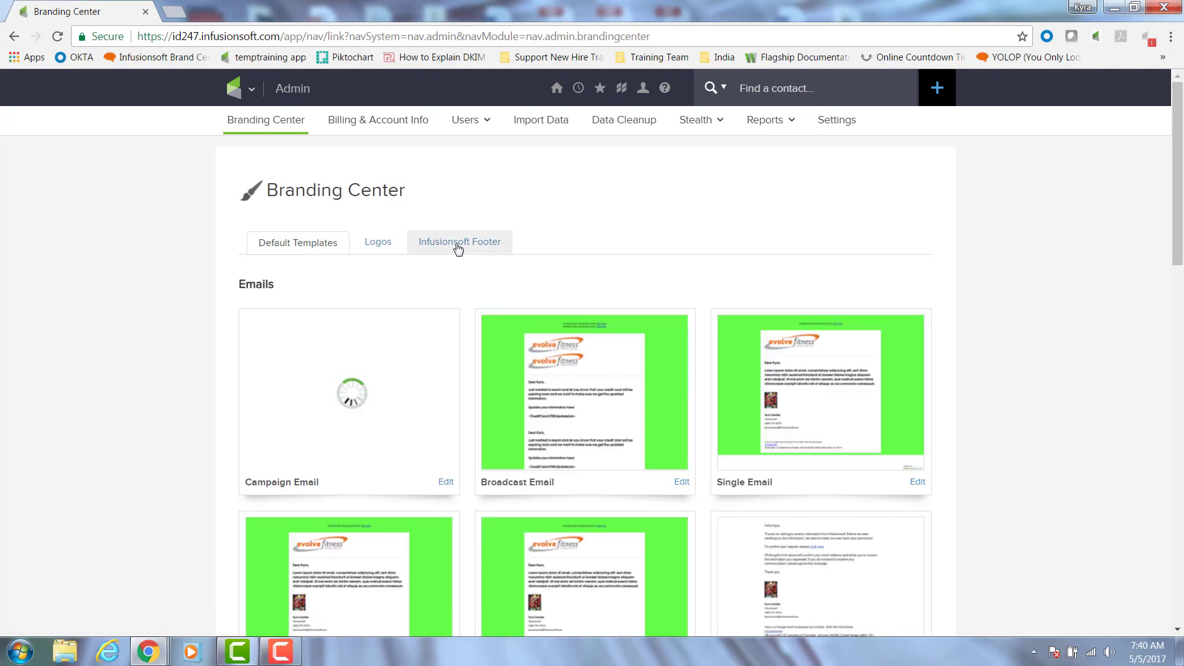
pyautogui.click(458, 244)
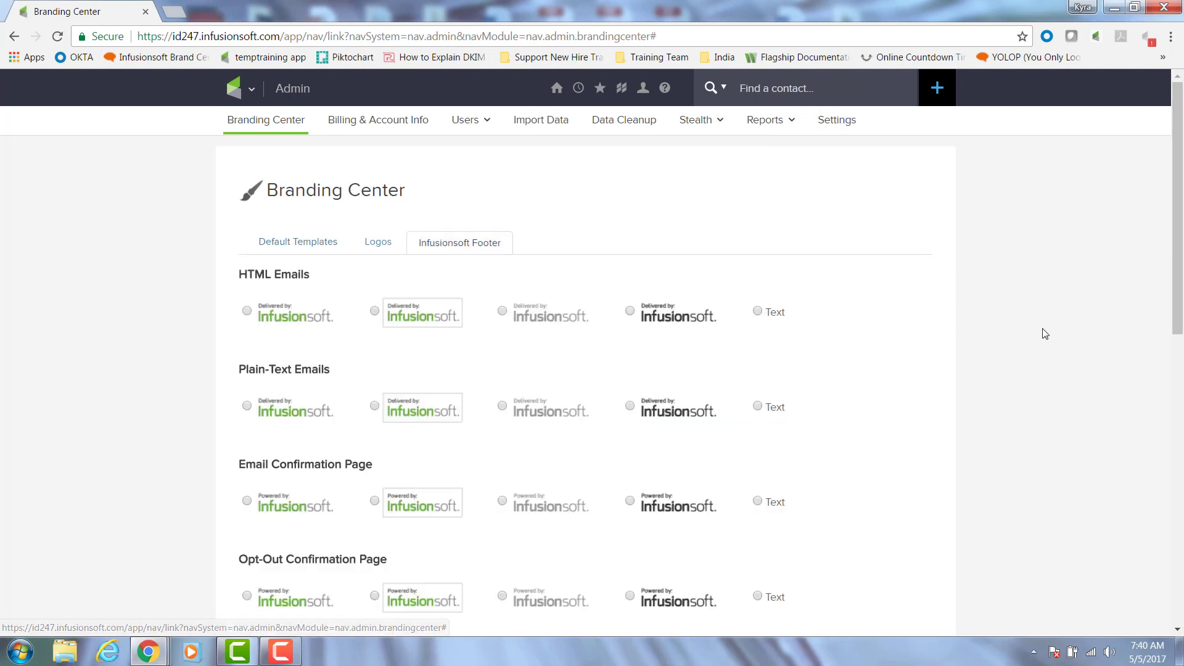
pyautogui.scroll(-8, 967, 333)
pyautogui.scroll(-1, 968, 333)
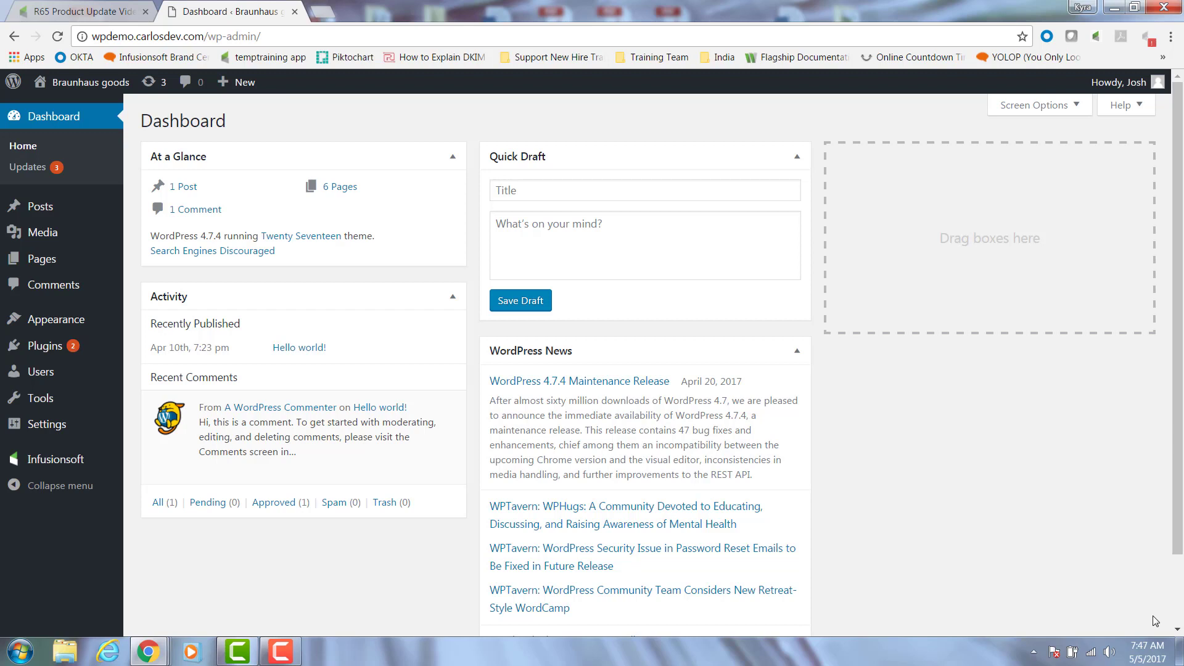
# Search the installed WordPress plugins for "infusionsoft official" and open the Infusionsoft plugin's settings.
pyautogui.click(64, 351)
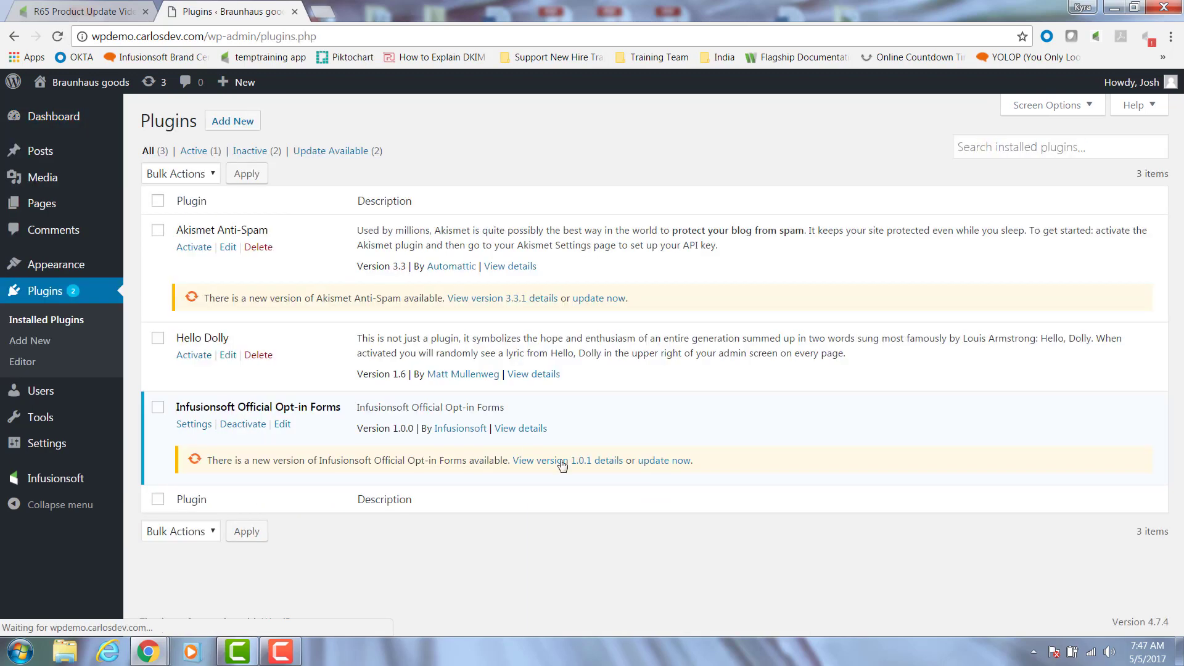
pyautogui.click(1055, 148)
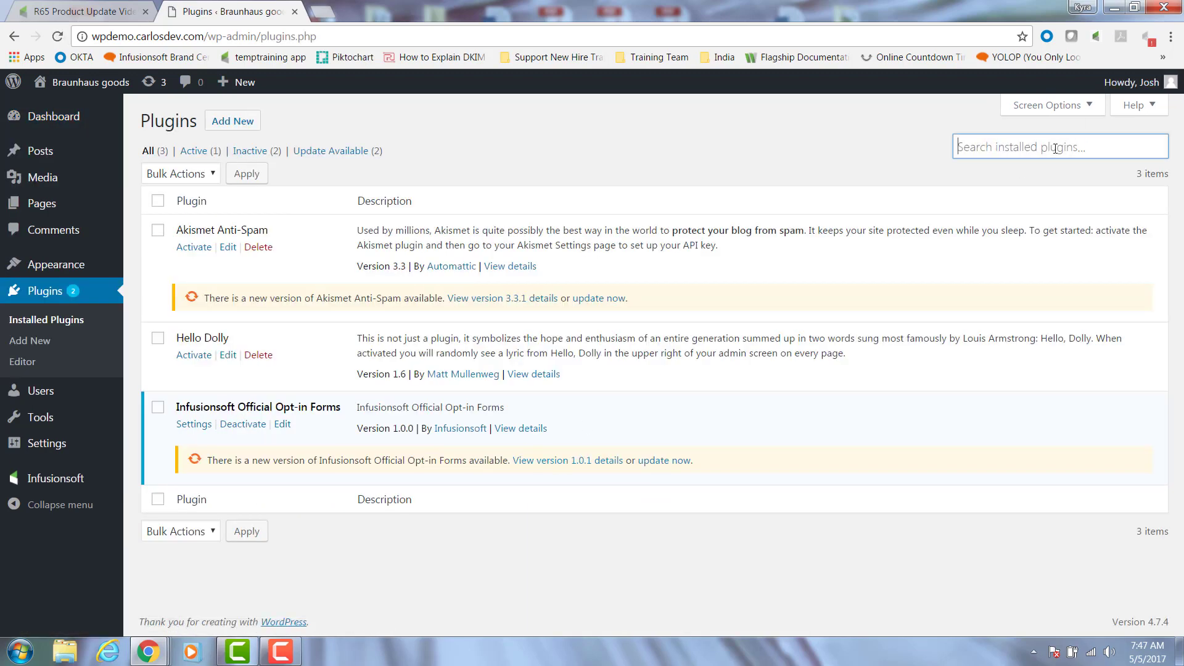
pyautogui.write('infusionsoft official')
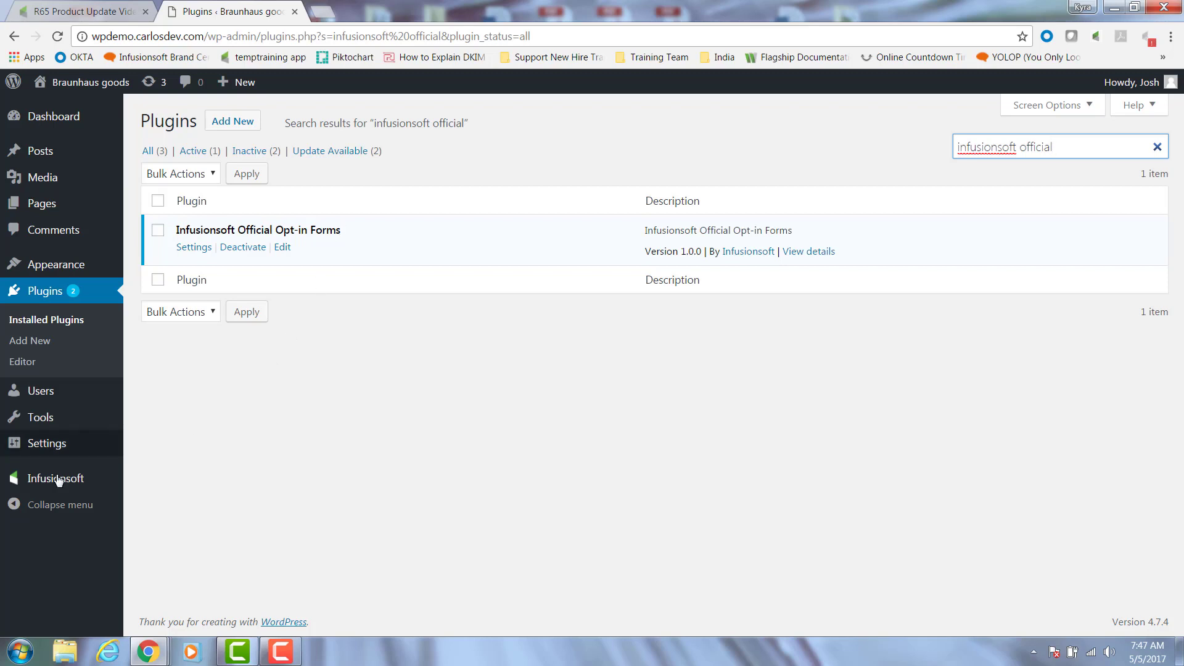
pyautogui.moveTo(54, 481)
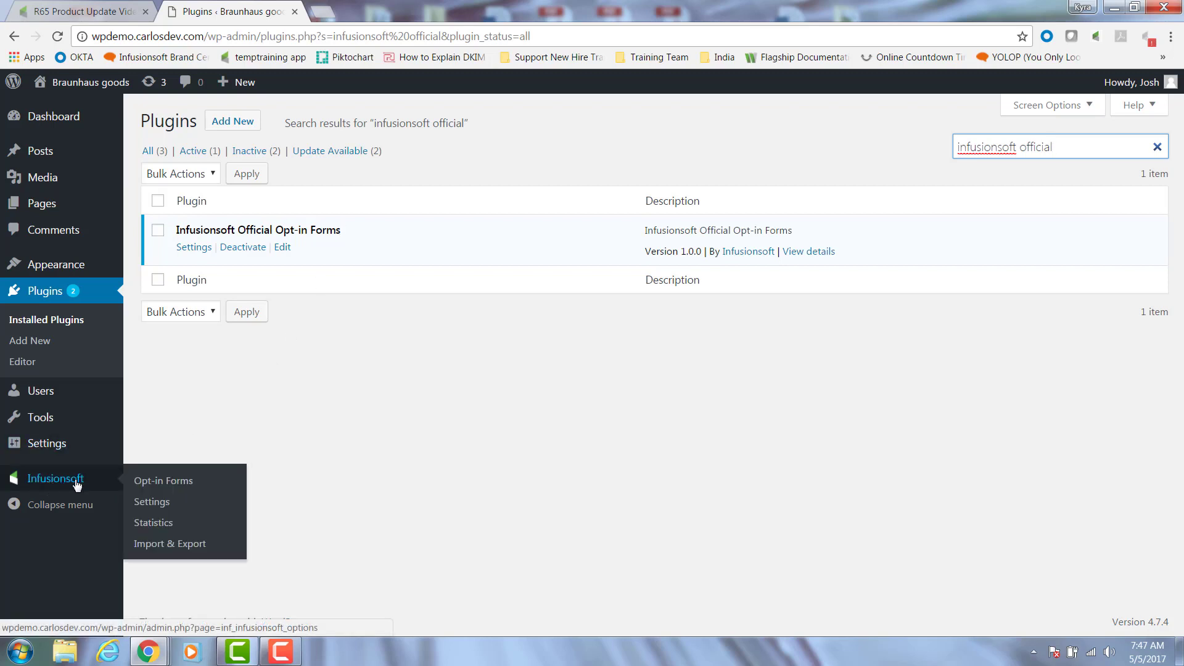
pyautogui.click(151, 502)
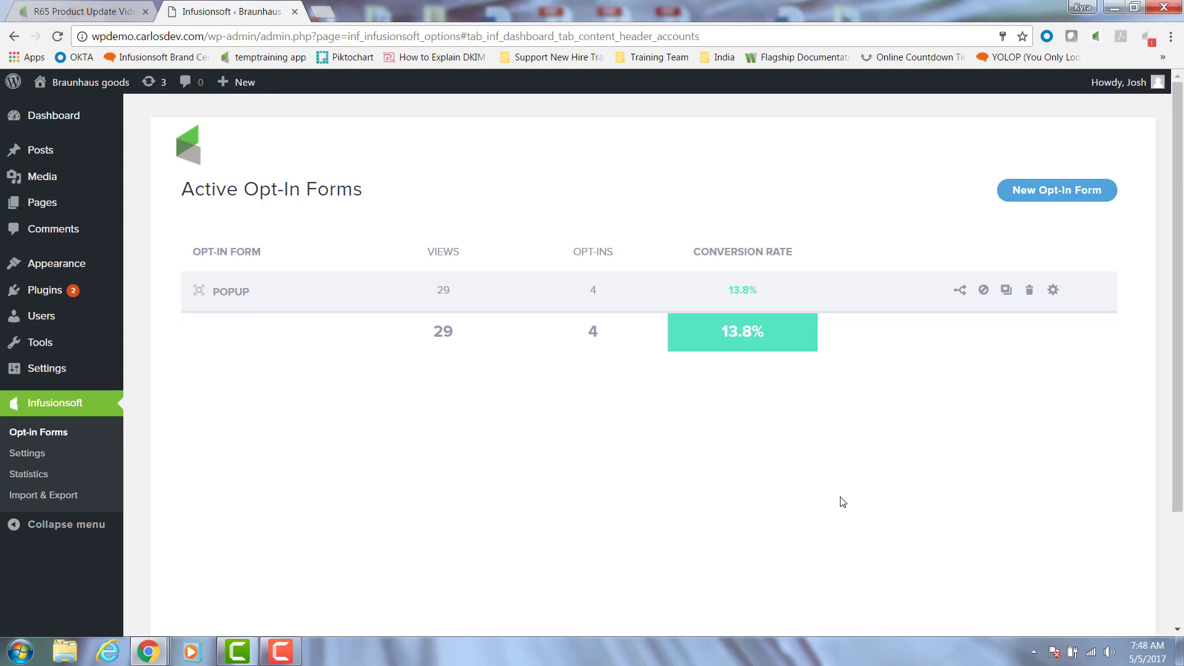
# Switch to the R65 Product Update Video campaign, add a WordPress Opt-In goal and configure it with the Popup form.
pyautogui.hotkey('ctrl', 'shift', 'Tab')
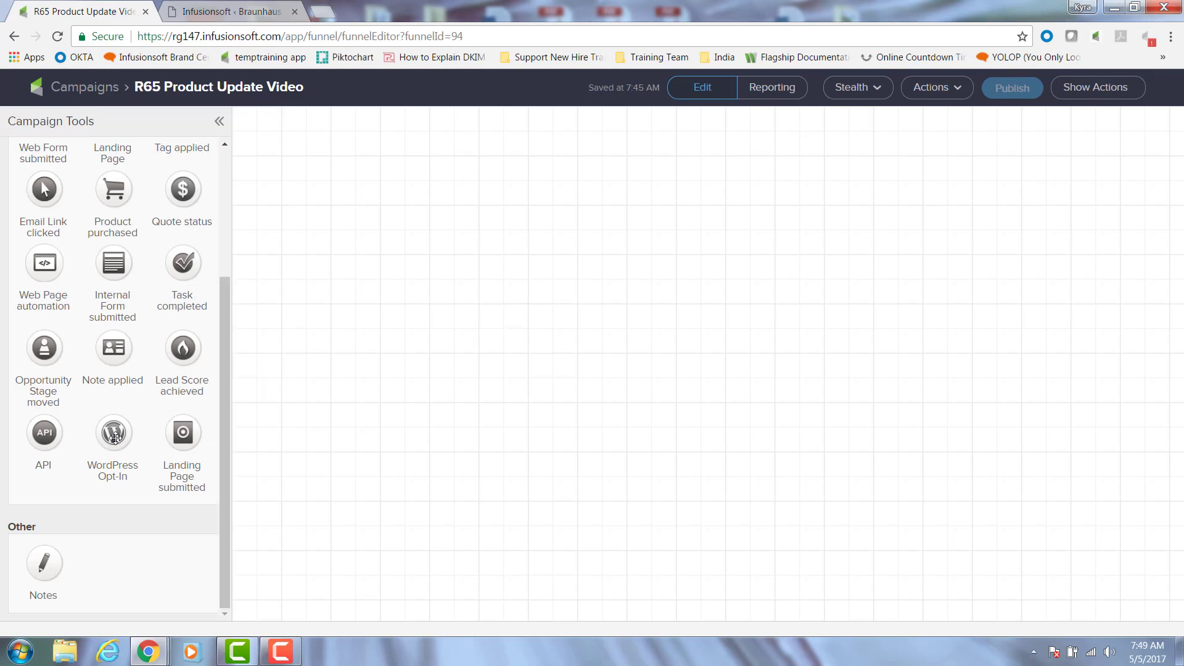
pyautogui.moveTo(114, 437); pyautogui.dragTo(457, 304)
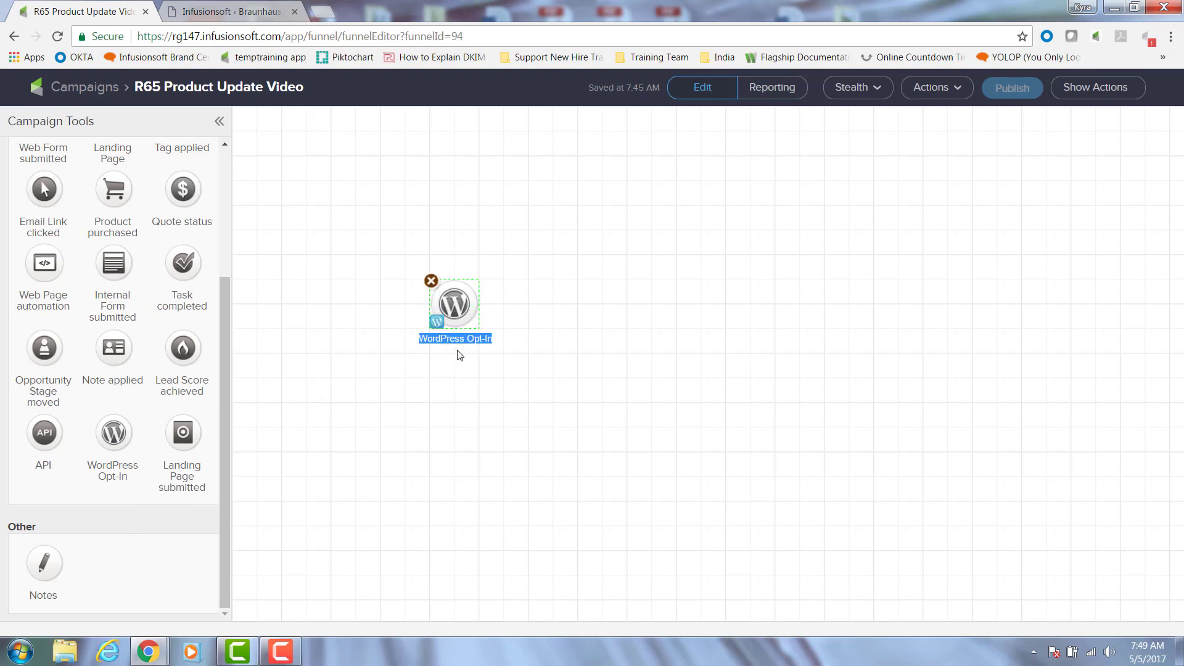
pyautogui.doubleClick(459, 304)
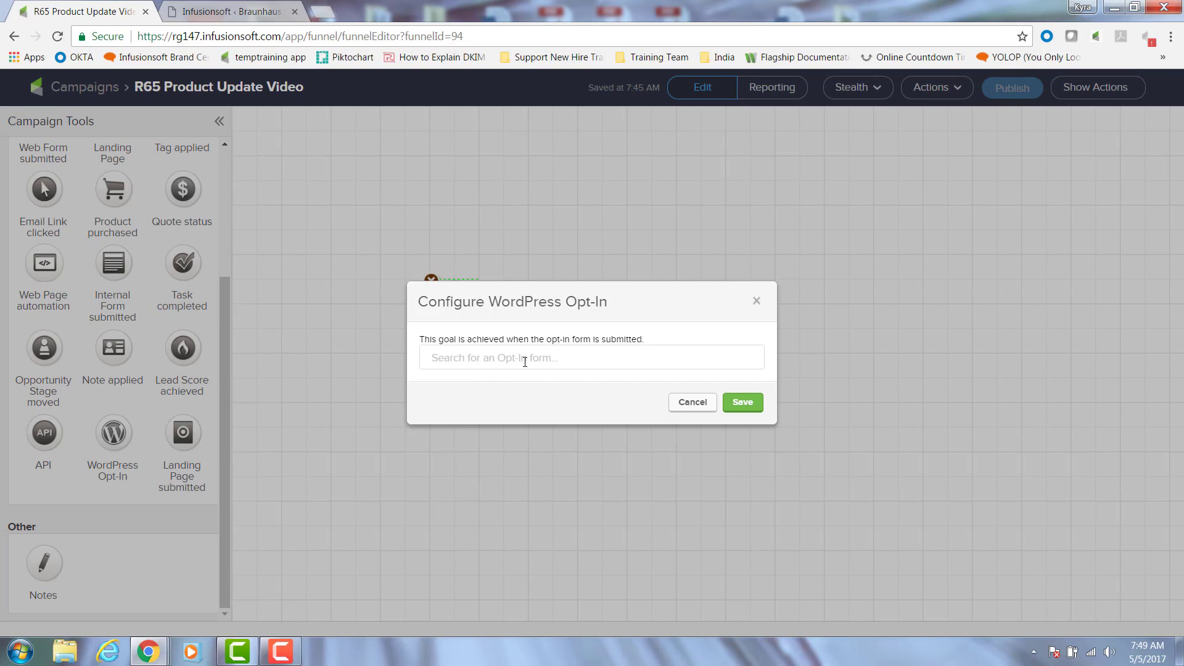
pyautogui.click(525, 362)
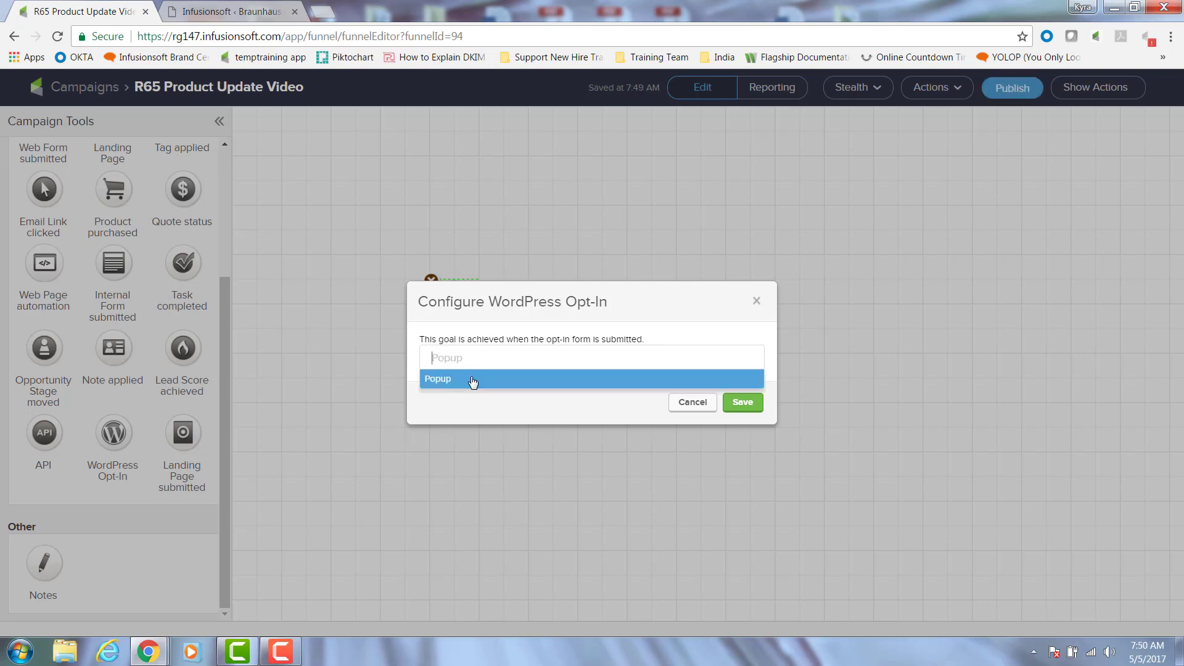
pyautogui.click(473, 381)
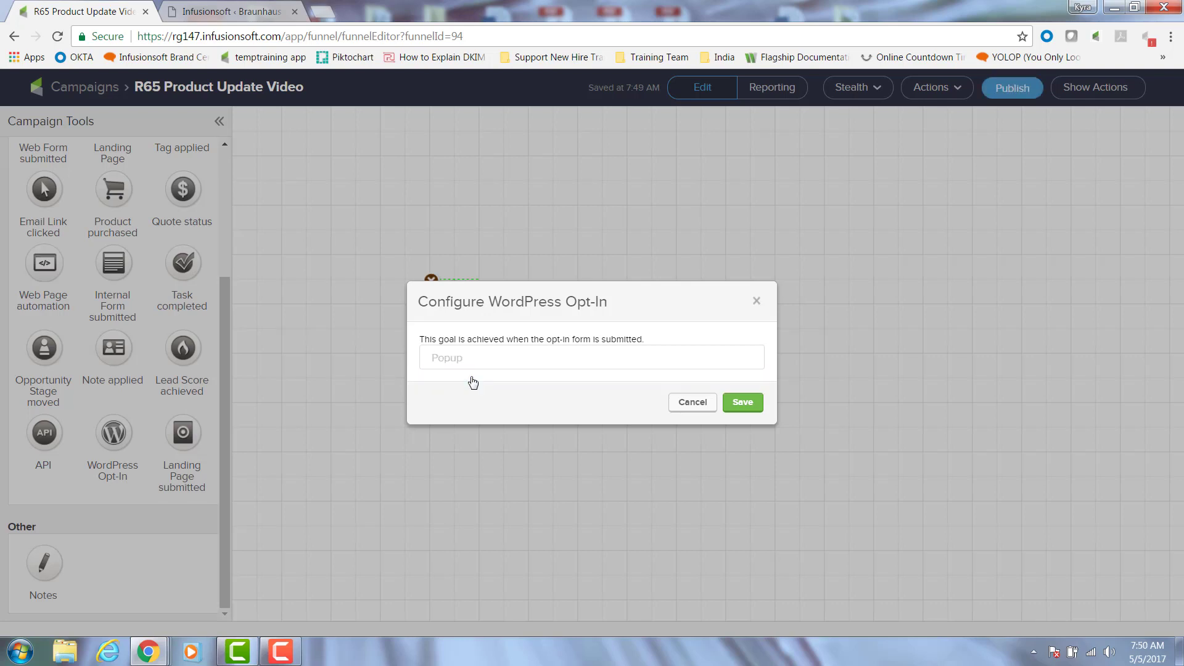
pyautogui.click(742, 402)
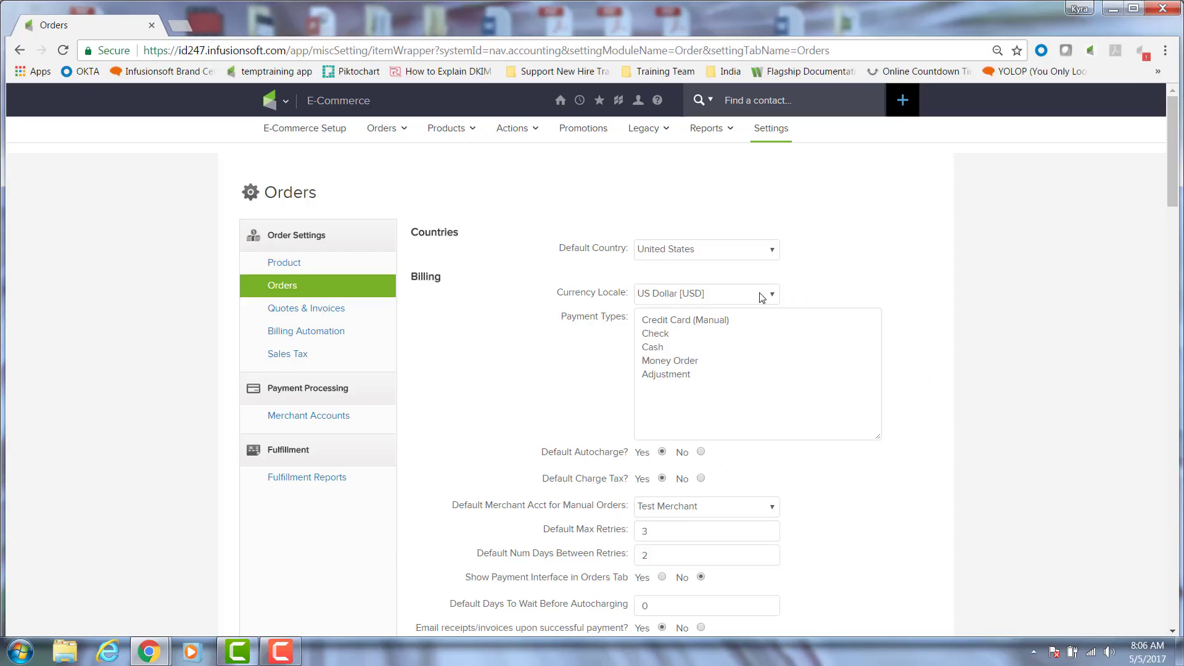
# View the available currency locales in the e-commerce order settings.
pyautogui.click(762, 297)
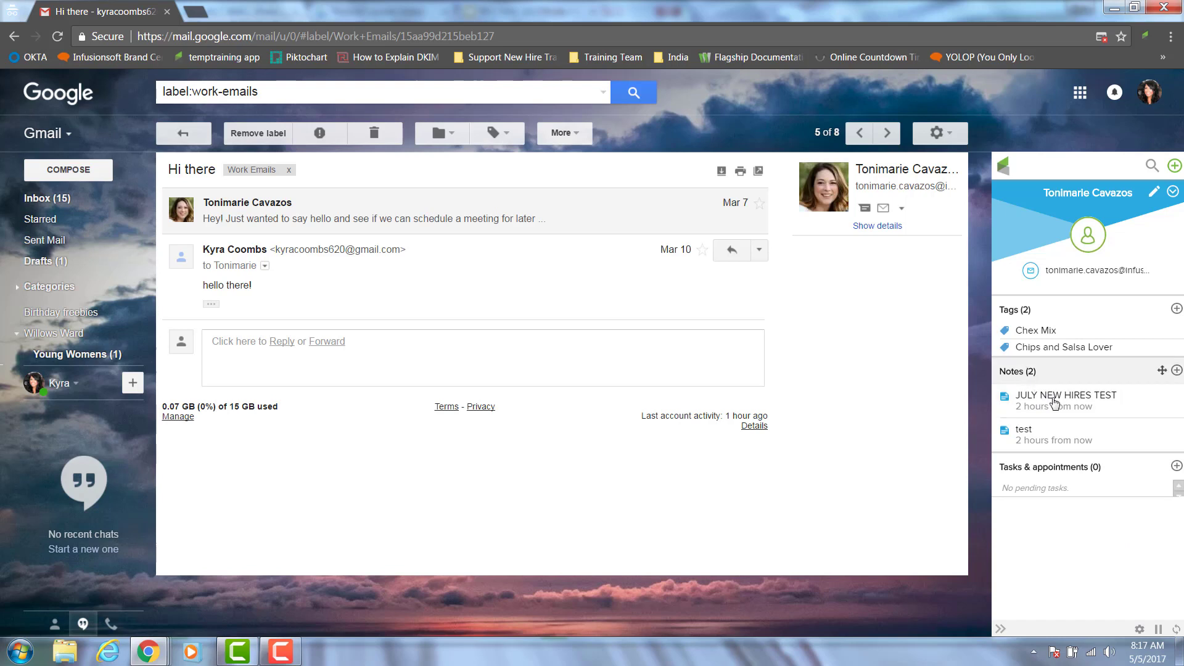
pyautogui.moveTo(1073, 405)
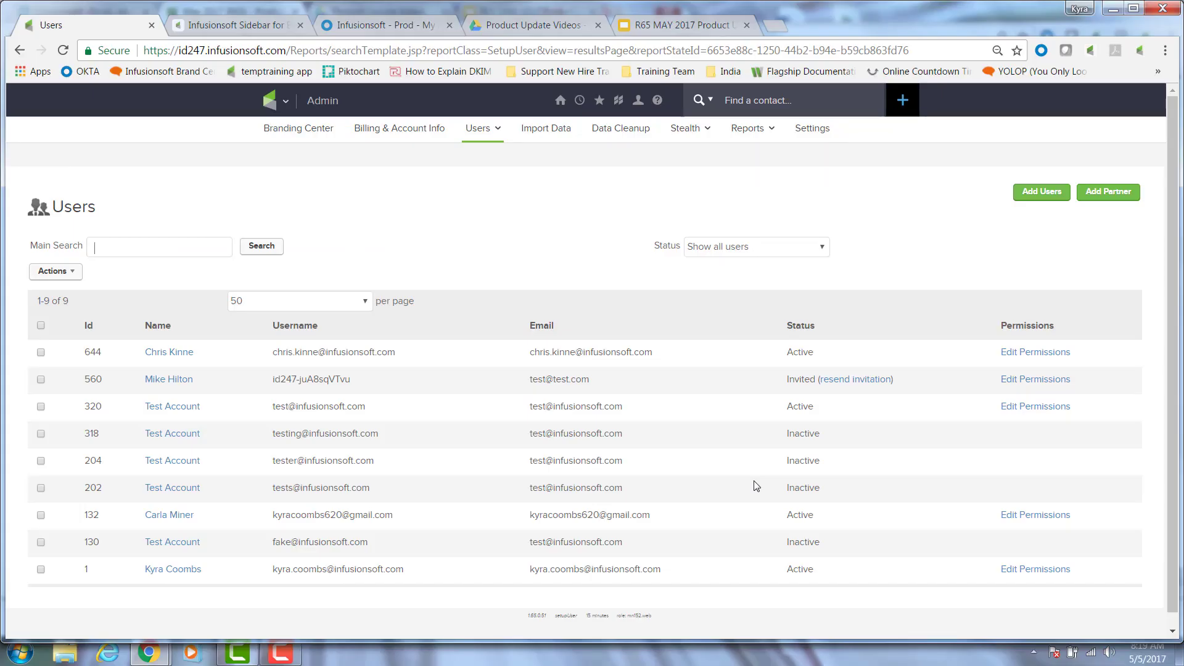
# Open the permissions of the first listed user and review the Application permissions.
pyautogui.click(1034, 353)
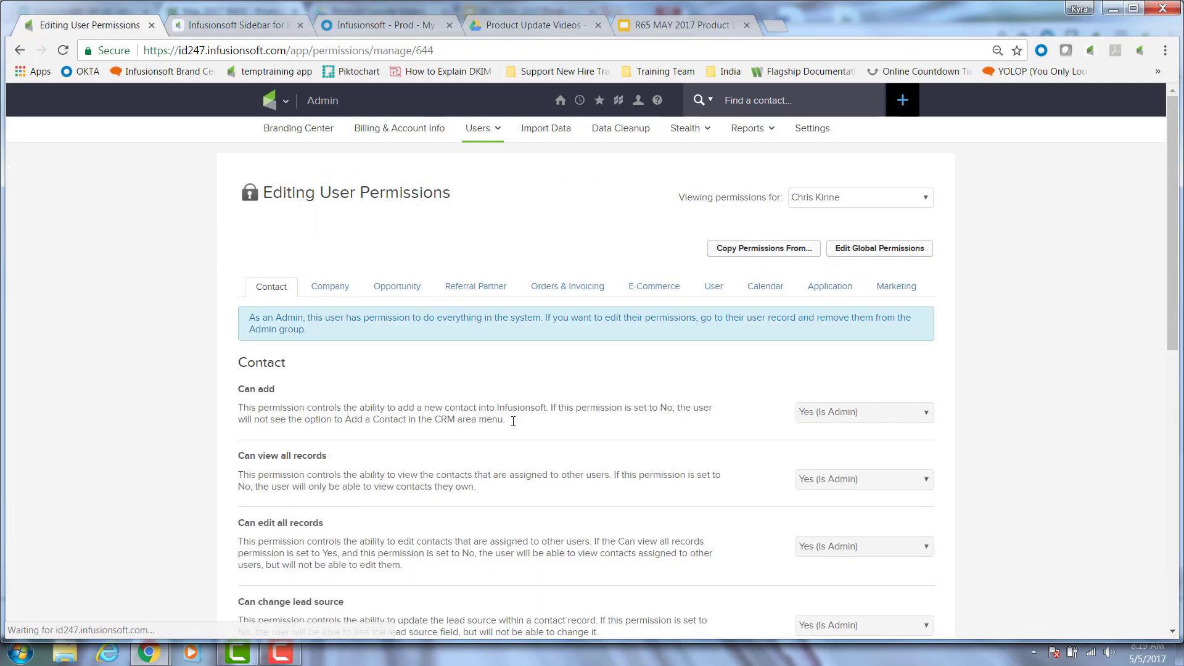
pyautogui.click(830, 287)
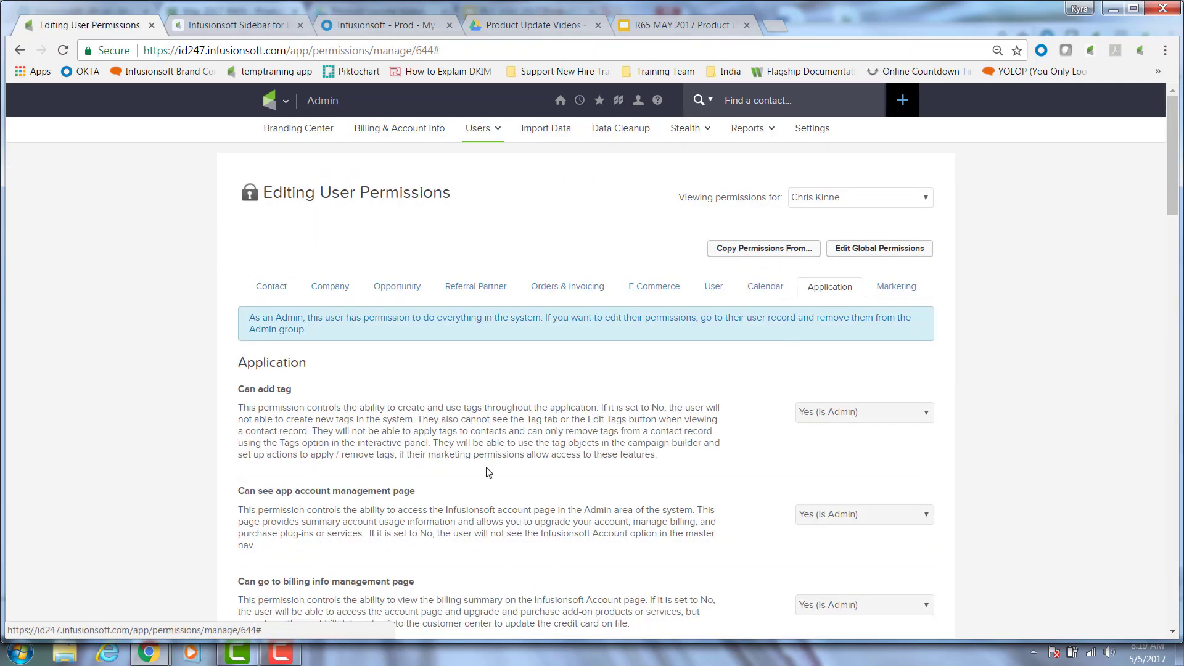
pyautogui.scroll(-1, 489, 472)
pyautogui.scroll(-18, 489, 472)
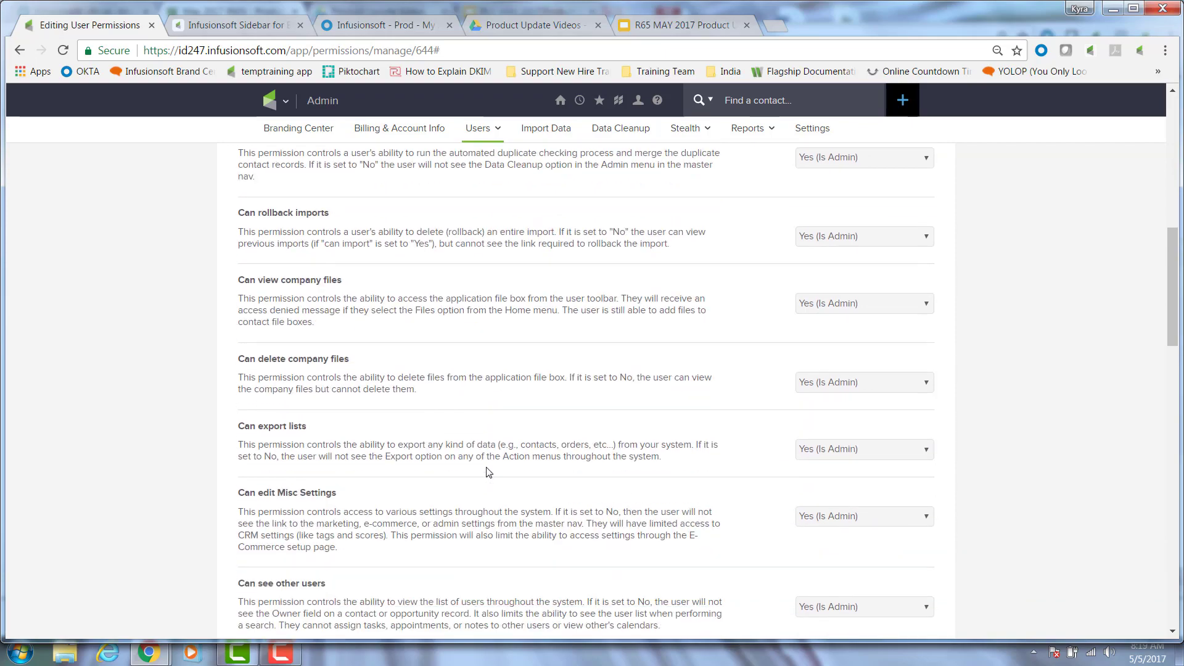
pyautogui.scroll(-15, 489, 473)
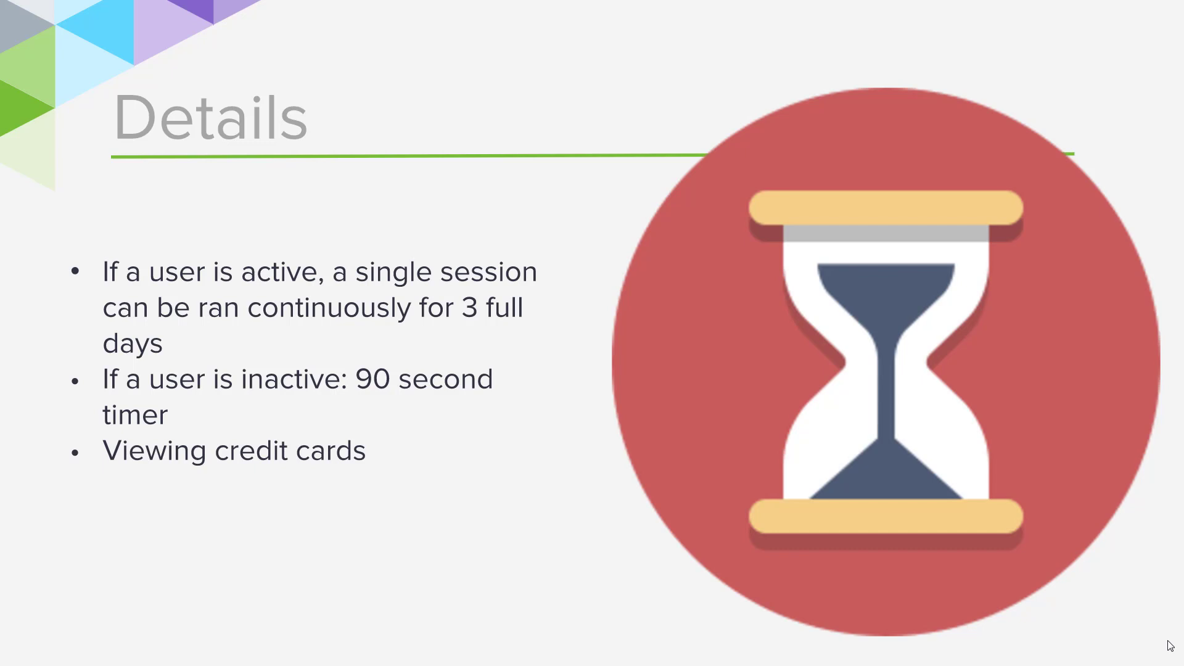
pyautogui.press('Right')
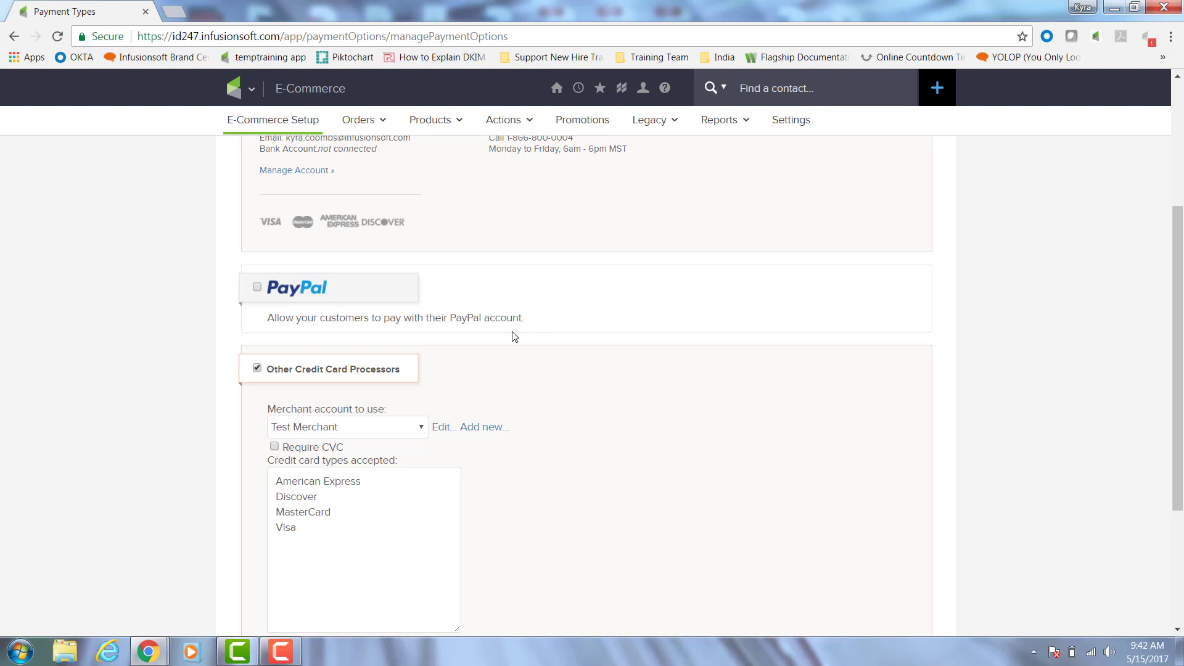
# Enable PayPal as a payment type and start connecting a PayPal account for Express Checkout.
pyautogui.click(256, 288)
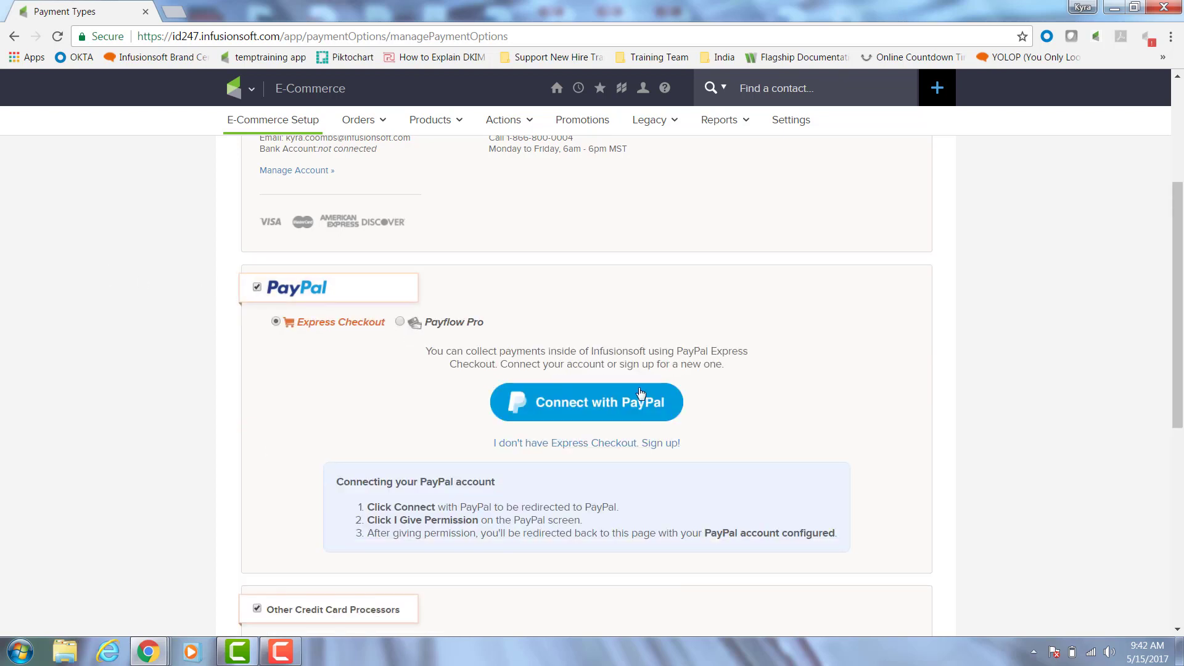
pyautogui.click(573, 404)
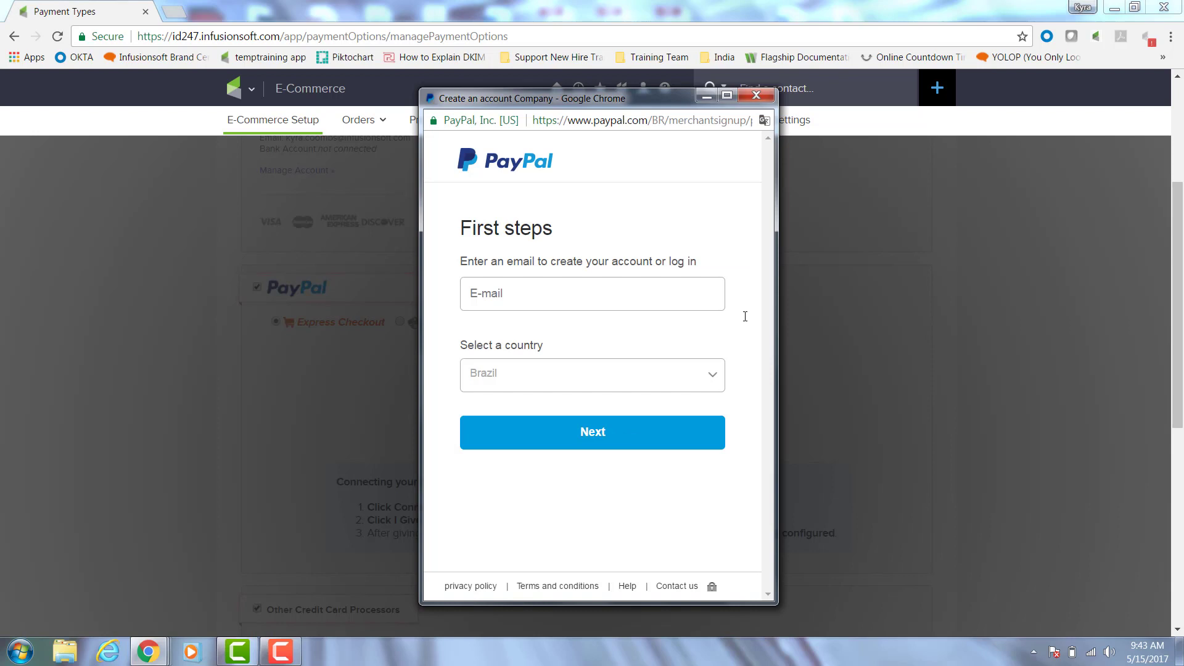